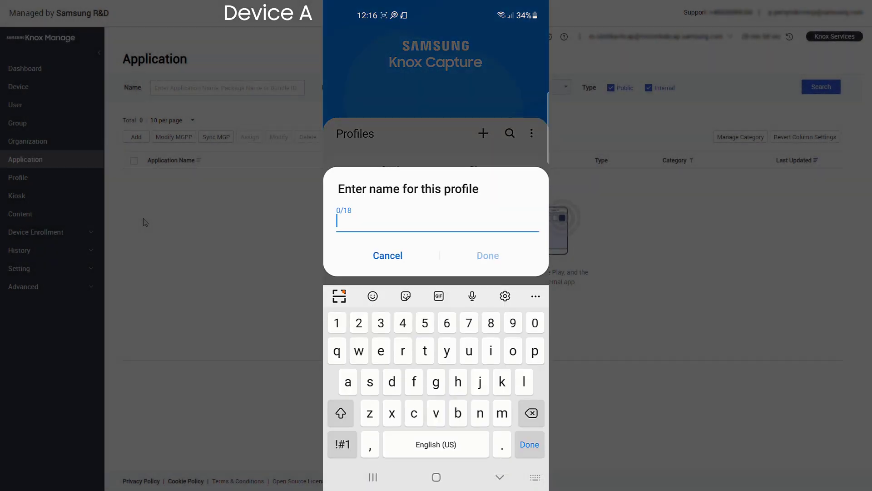
Step: Name the new Knox Capture scanning profile 'Config for GL'
type("Config ")
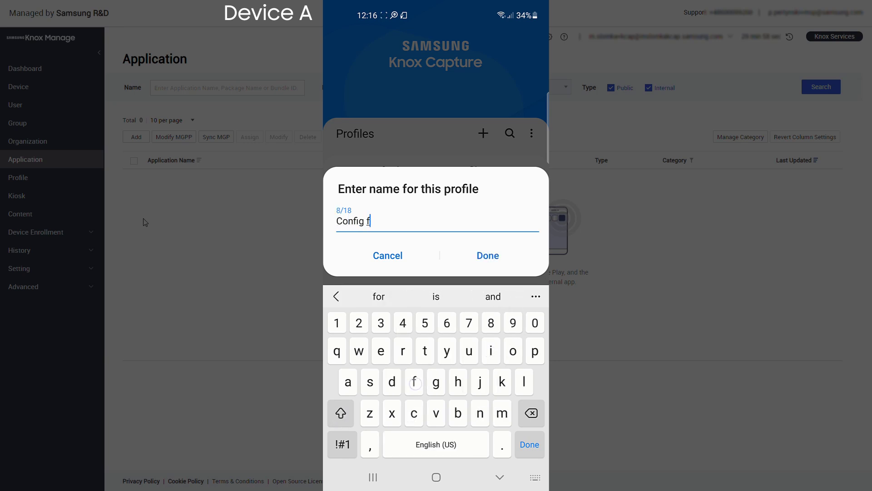
type("for GL")
key("Return")
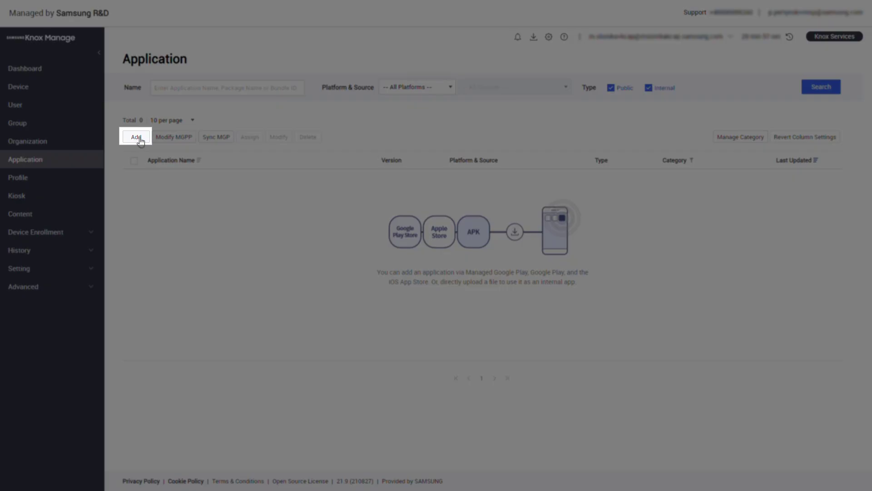
Step: Start adding a public Managed Google Play app named 'knox capture'
left_click(138, 137)
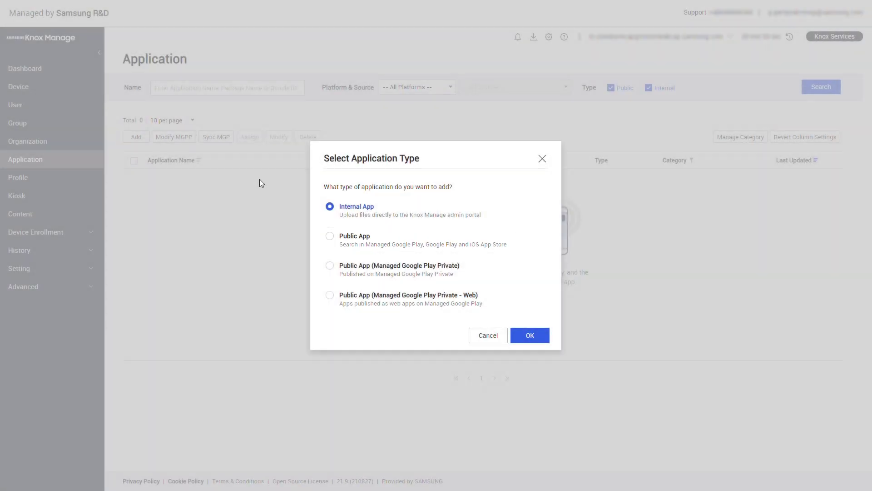
left_click(338, 236)
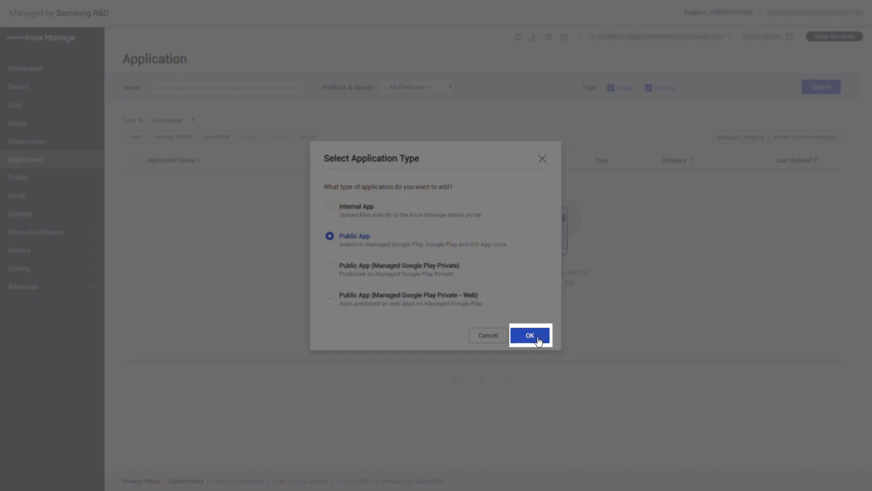
left_click(539, 341)
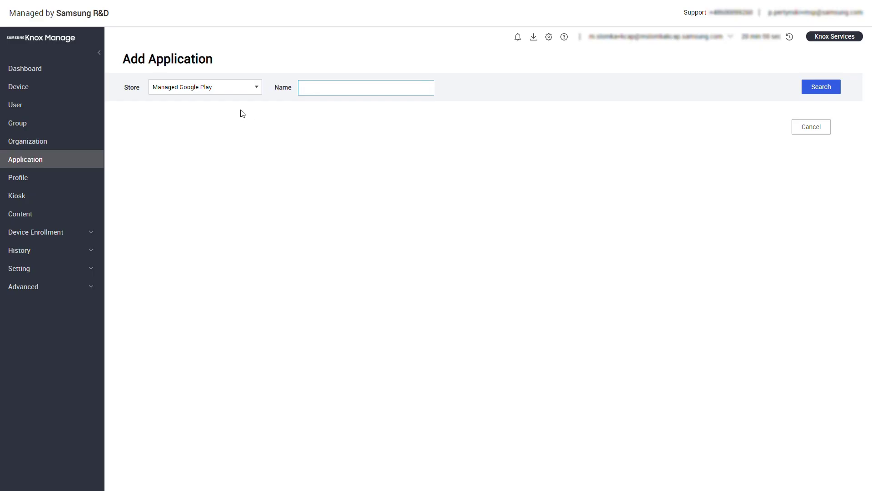
left_click(229, 89)
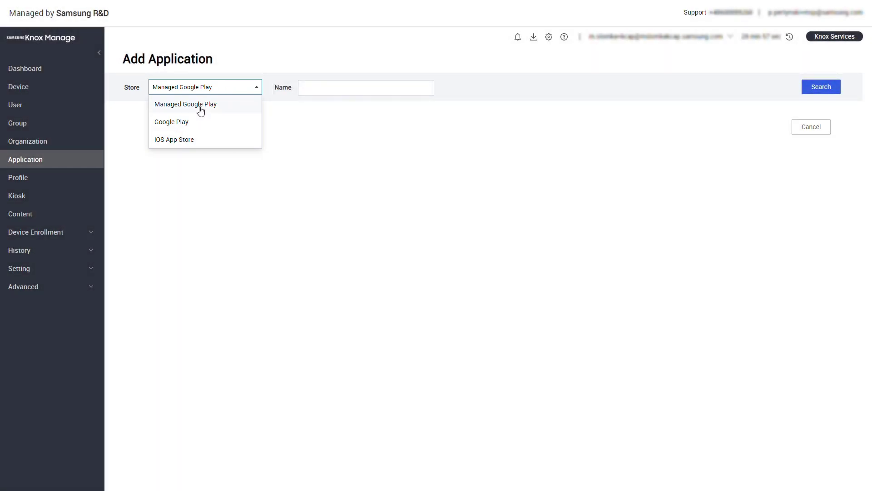
left_click(201, 109)
left_click(325, 89)
type("knox capture")
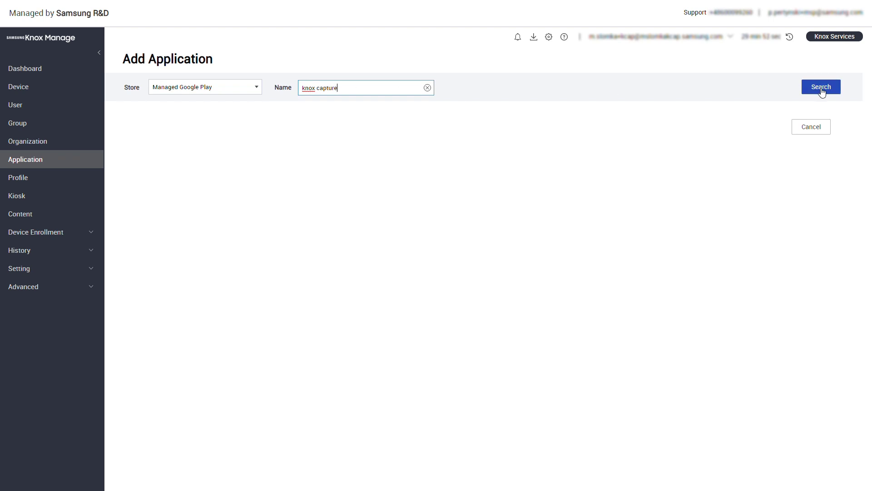
Step: Search Managed Google Play and open the Samsung Knox Capture store listing
left_click(821, 89)
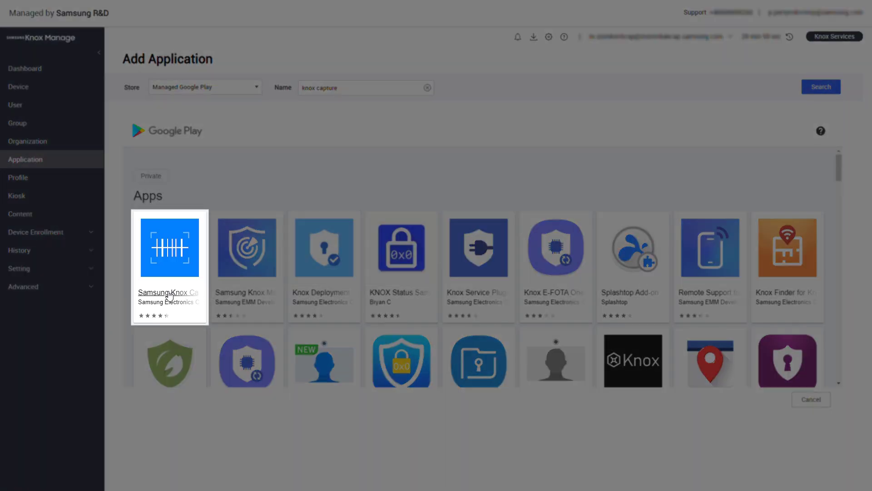
left_click(171, 291)
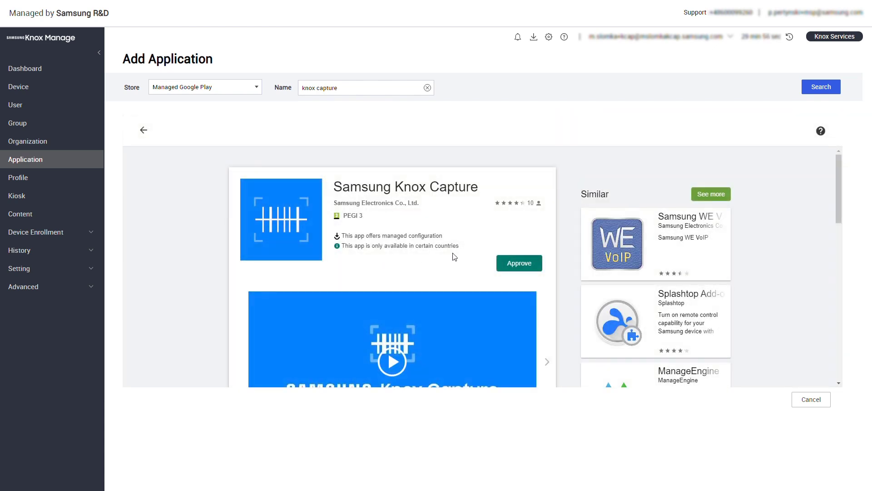
scroll(502, 257, "down", 4)
scroll(504, 259, "down", 2)
scroll(505, 259, "up", 4)
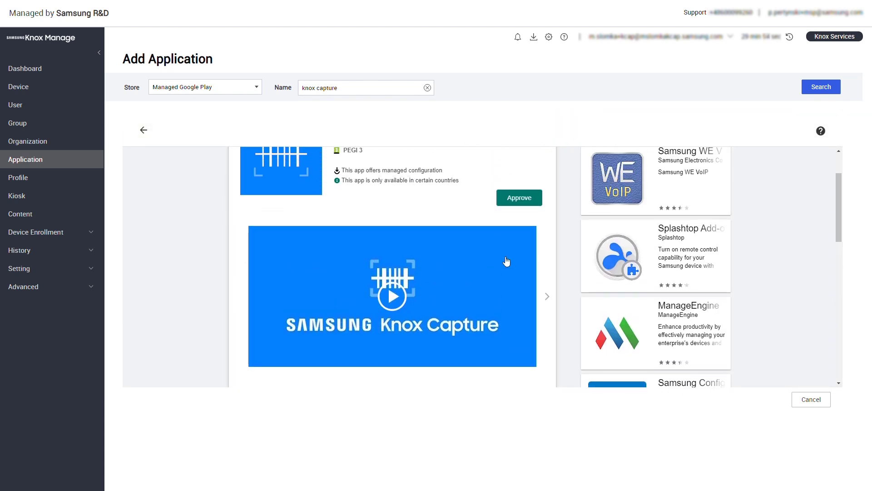
scroll(505, 260, "up", 2)
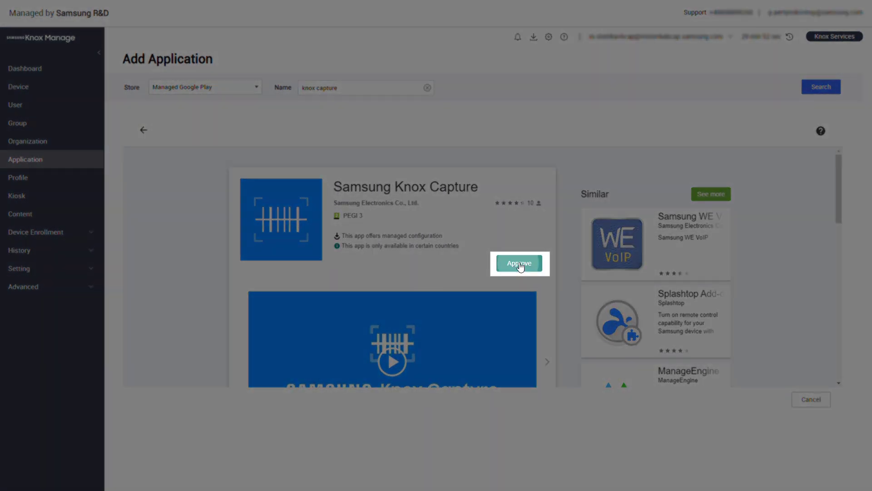
Step: Approve Samsung Knox Capture, accepting its permissions and keeping future permissions approved
left_click(507, 261)
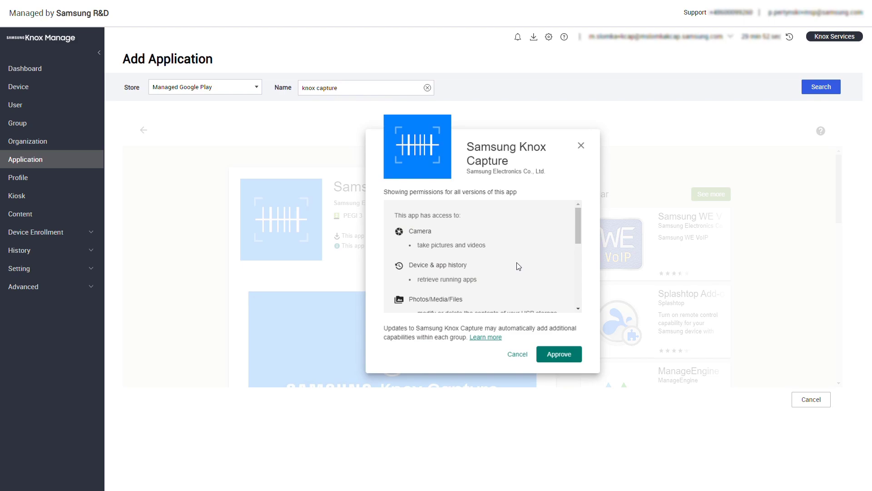
scroll(527, 262, "down", 1)
scroll(579, 244, "down", 1)
scroll(579, 244, "down", 3)
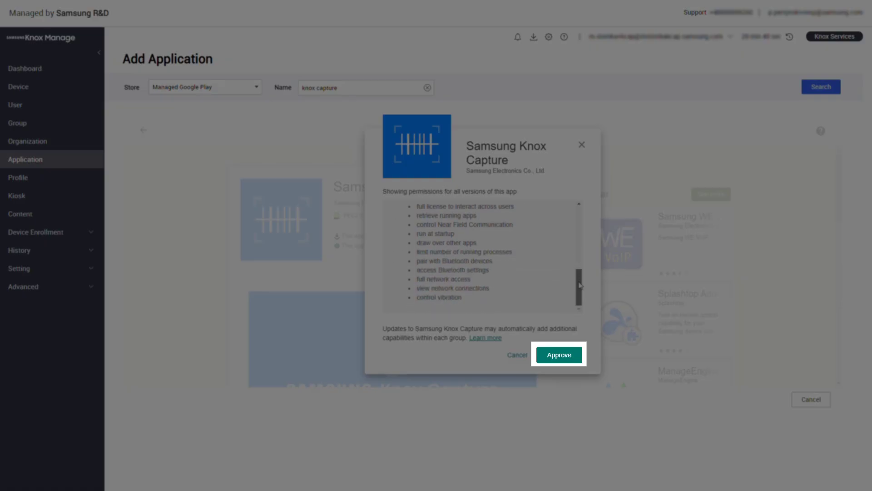
scroll(581, 241, "up", 4)
left_click(557, 356)
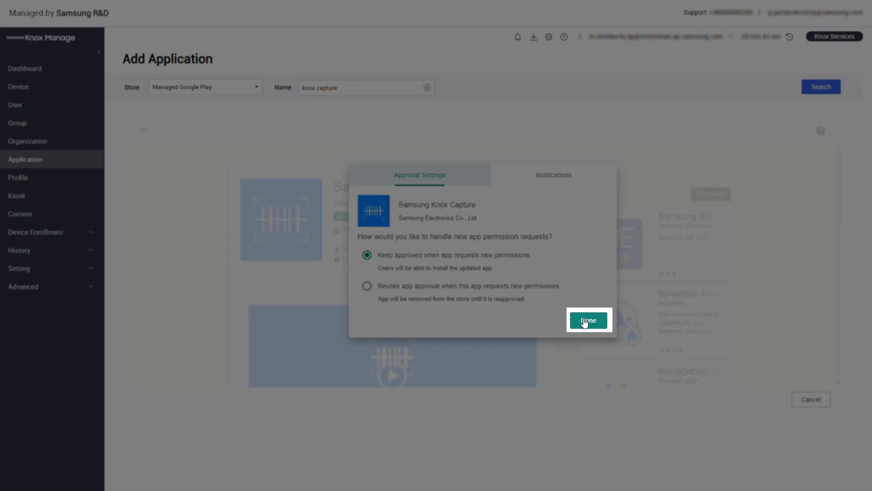
left_click(589, 321)
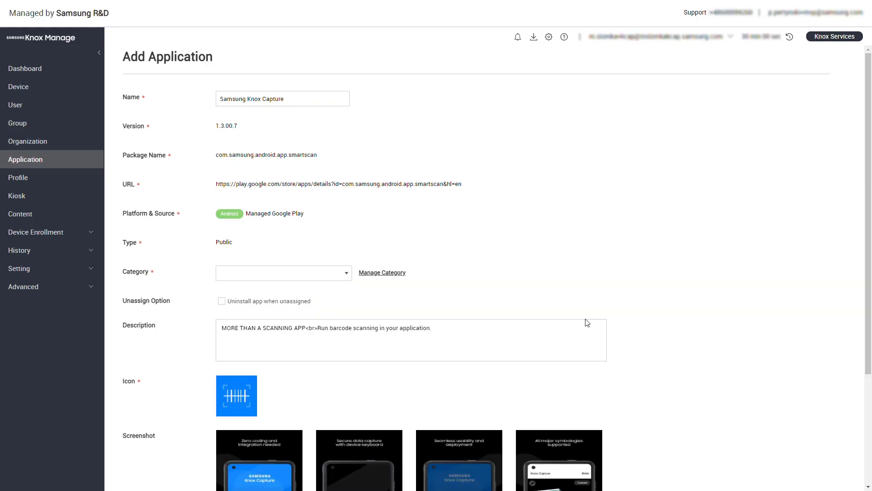
Step: Save Samsung Knox Capture in the Common category and return to the application list
scroll(664, 293, "down", 1)
scroll(691, 296, "down", 2)
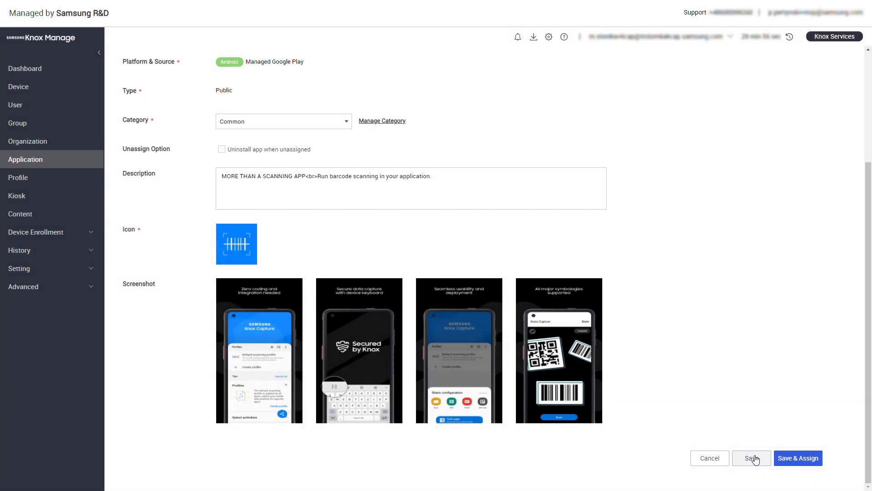
left_click(753, 458)
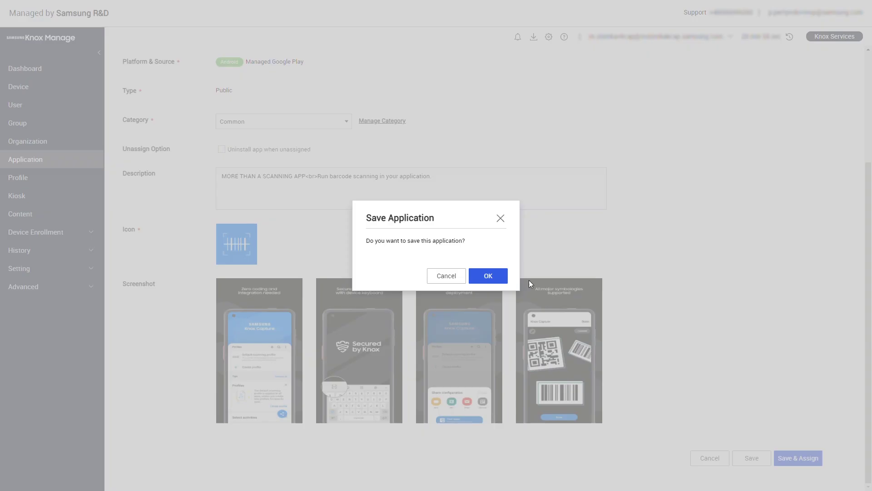
left_click(486, 274)
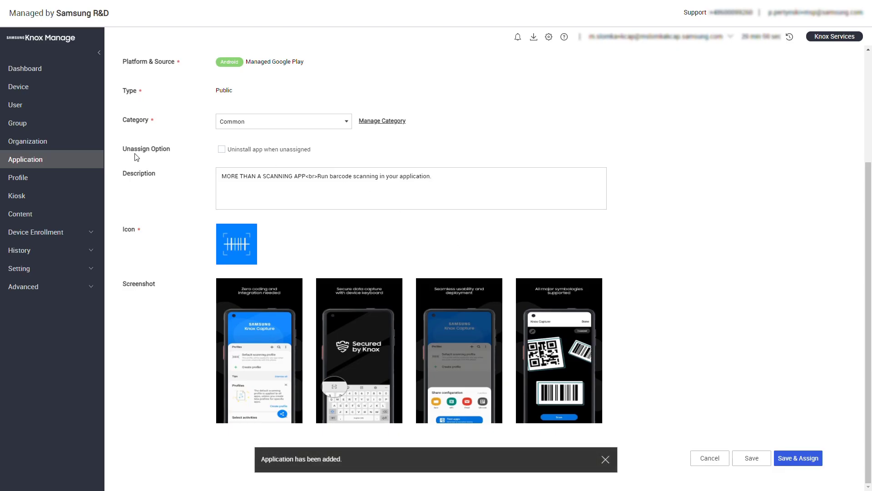
left_click(24, 160)
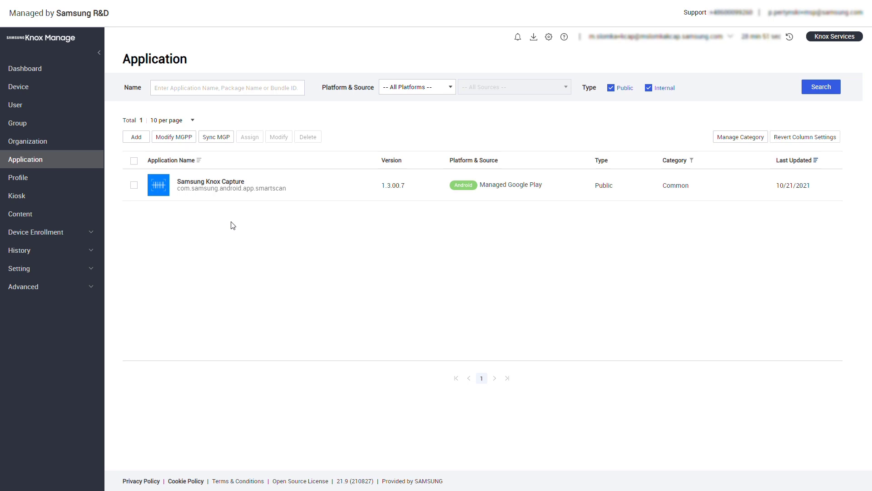
Step: Assign Samsung Knox Capture to the Knox Capture group for Android Enterprise devices
left_click(32, 160)
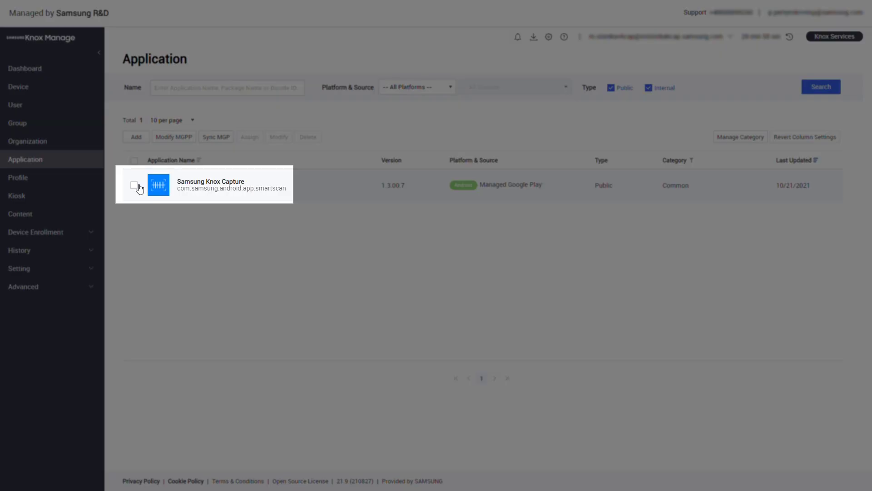
left_click(135, 185)
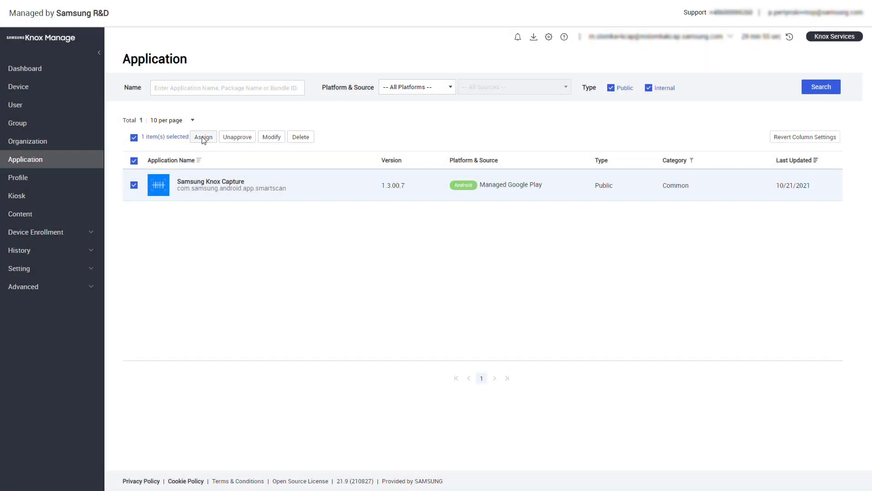
left_click(204, 137)
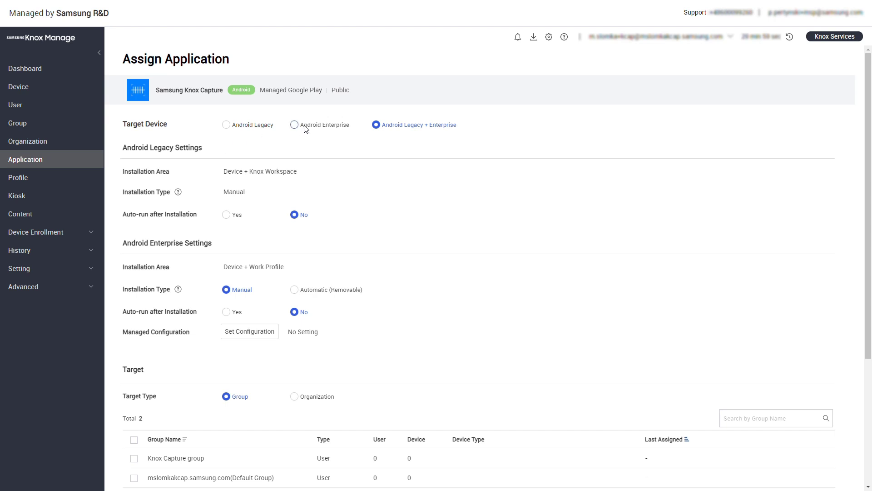
left_click(305, 127)
scroll(518, 250, "down", 2)
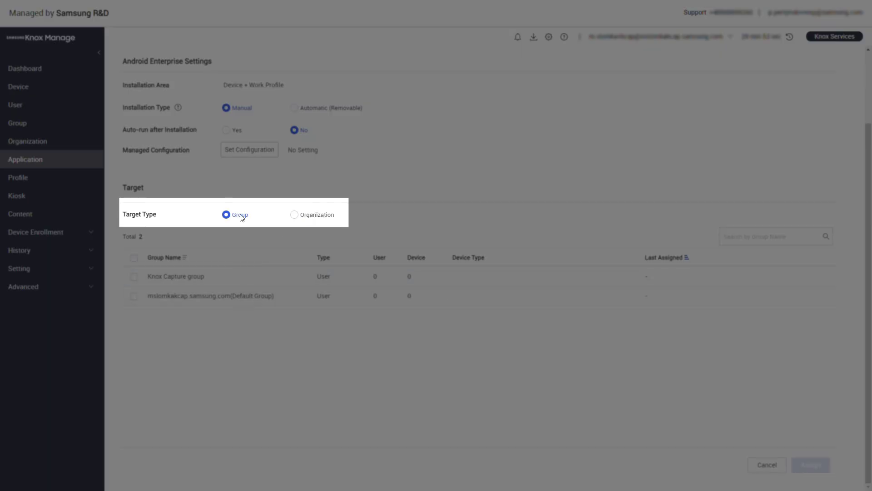
left_click(156, 280)
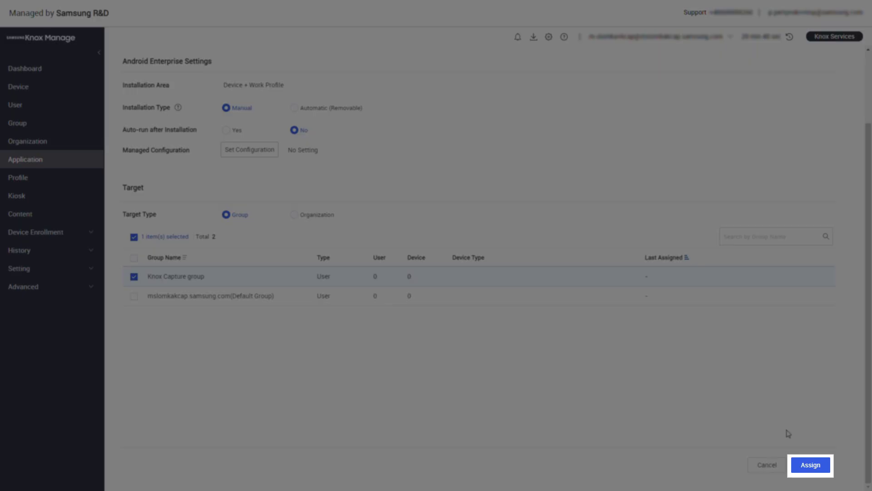
left_click(818, 466)
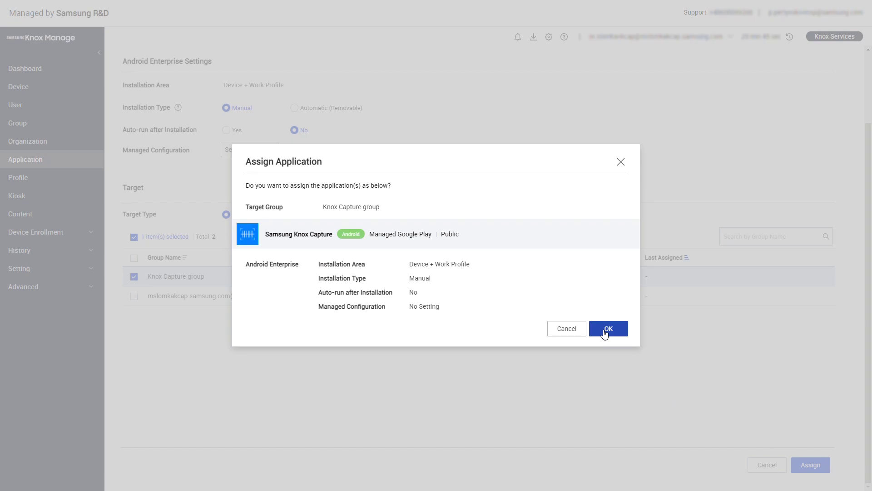
Step: Confirm the assignment and select Samsung Knox Capture in the Knox Capture group's applications
left_click(608, 329)
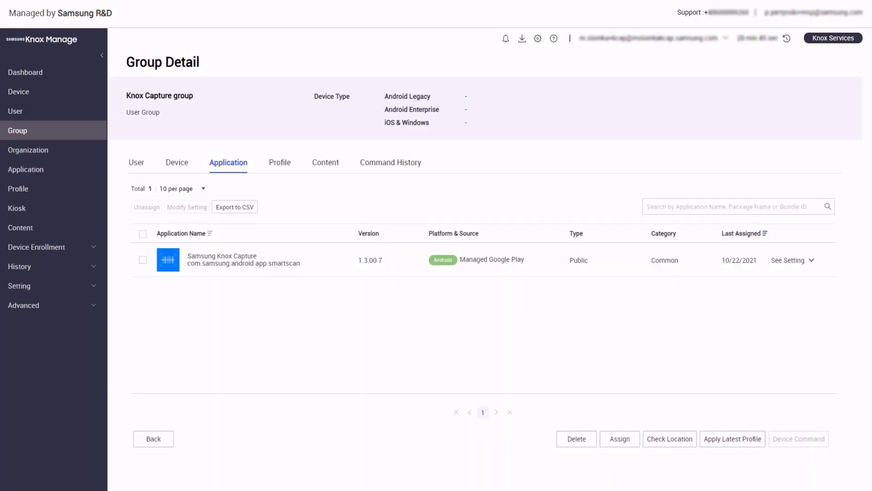
left_click(31, 136)
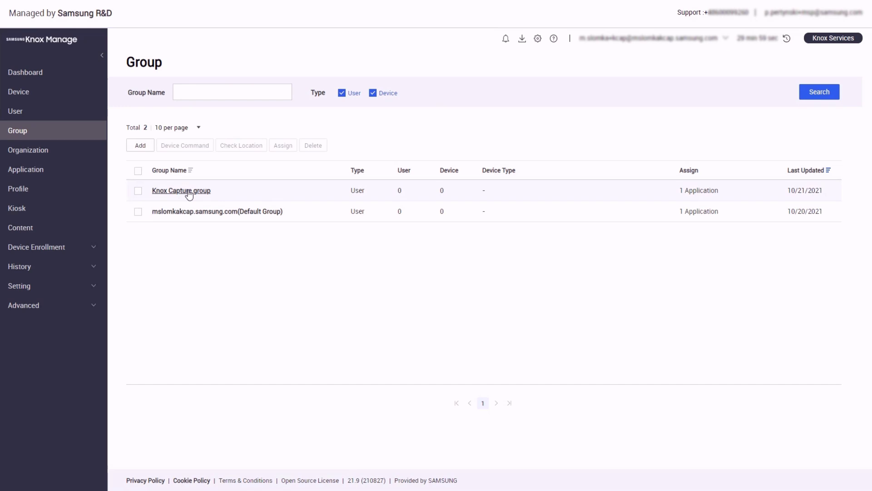
left_click(188, 194)
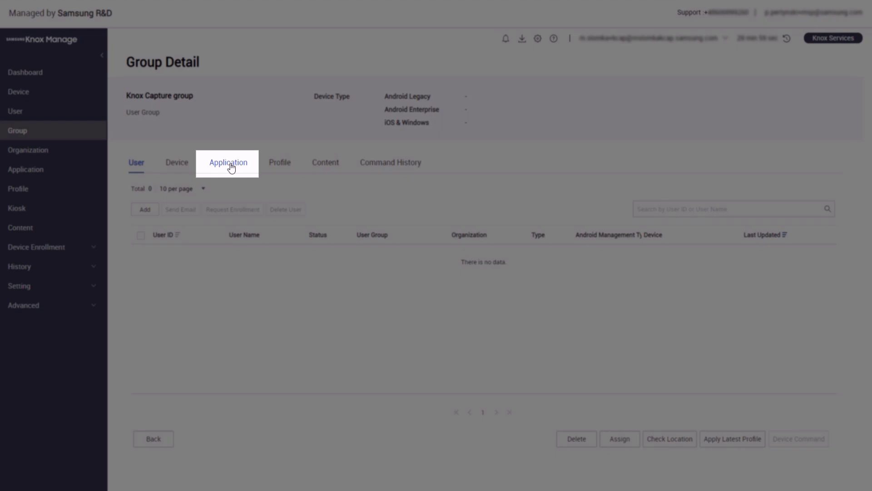
left_click(229, 167)
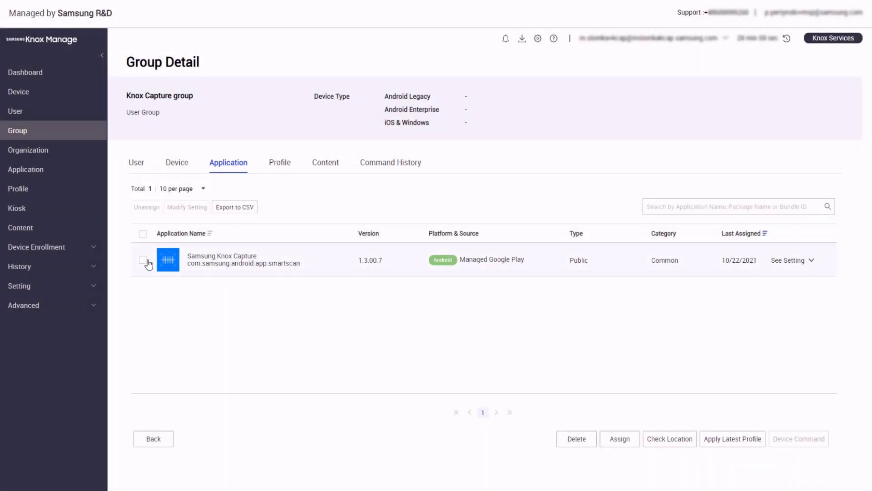
left_click(143, 260)
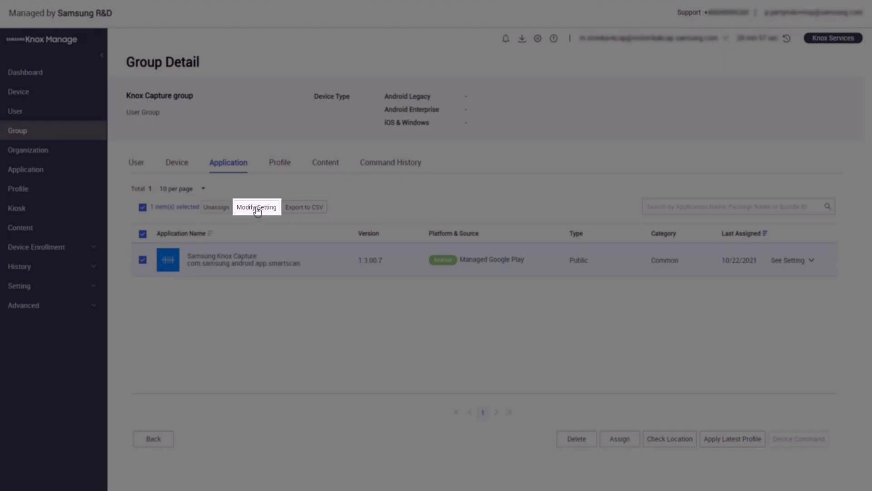
Step: Start a managed configuration named 'Scanning for Frontline' for Samsung Knox Capture
left_click(256, 208)
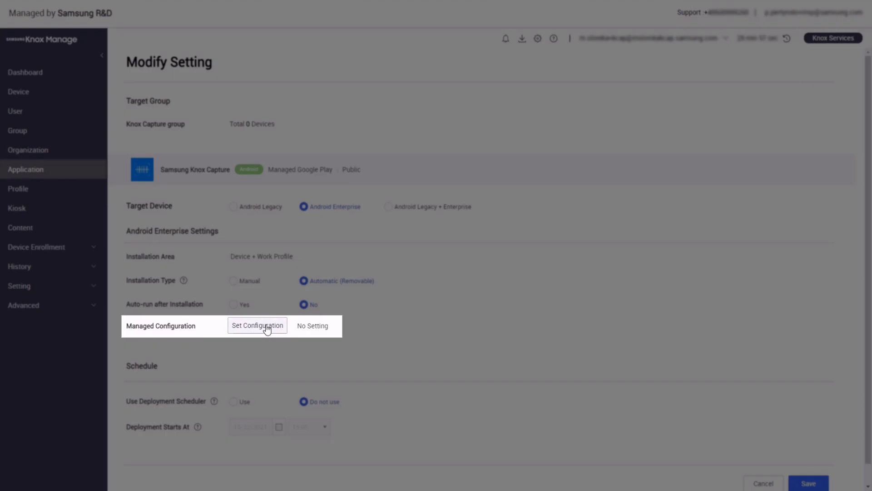
left_click(266, 327)
left_click(440, 104)
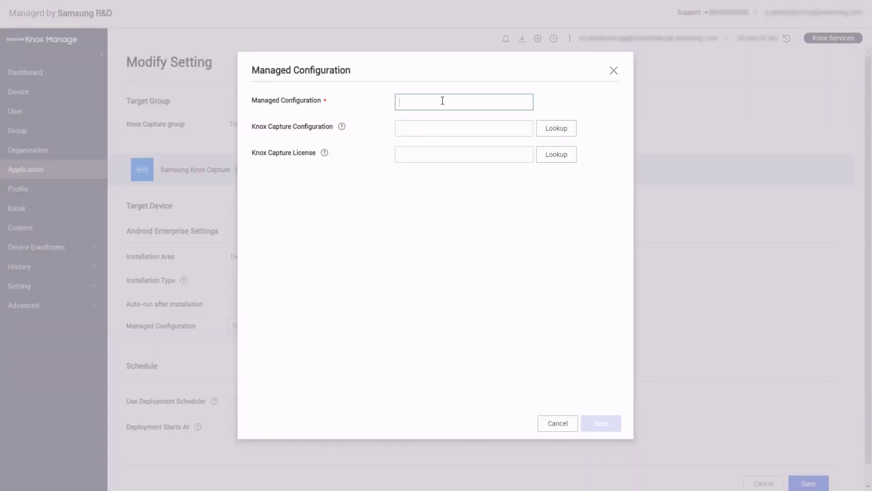
type("Scanning for Frontline")
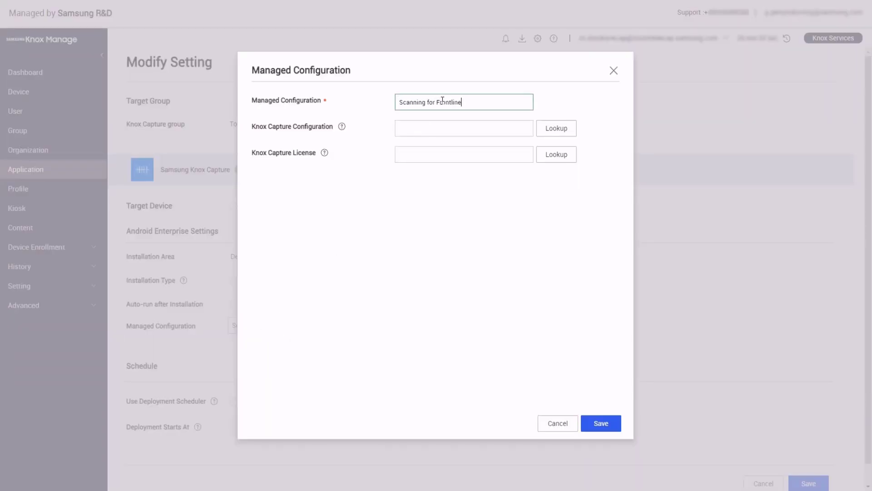
left_click(459, 127)
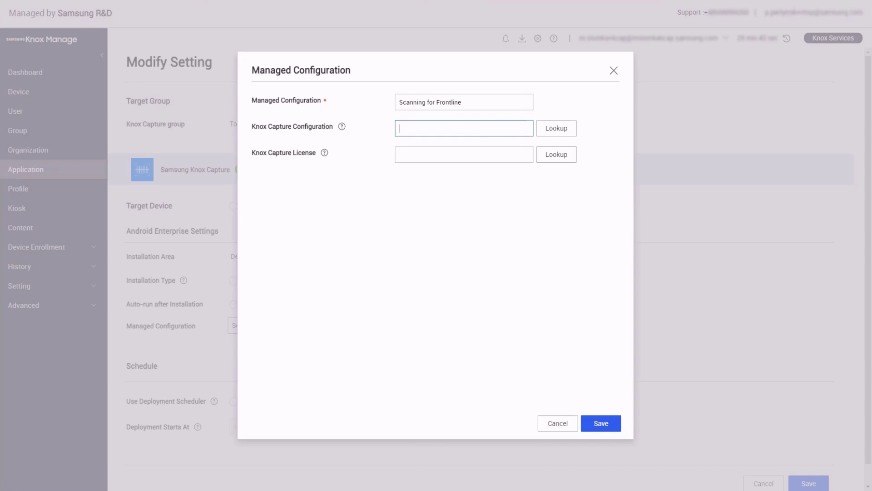
key("alt+Tab")
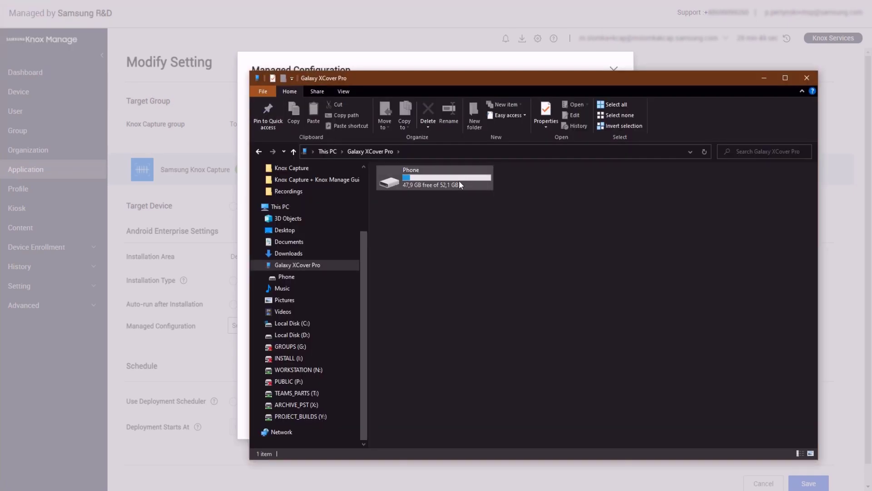
Step: Open my_config.txt from the phone's Download folder in Notepad and copy all its text
double_click(459, 181)
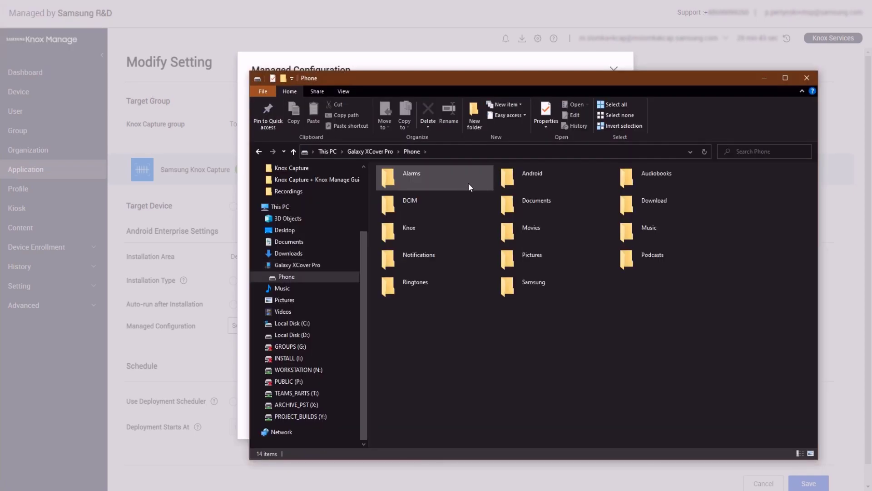
double_click(673, 202)
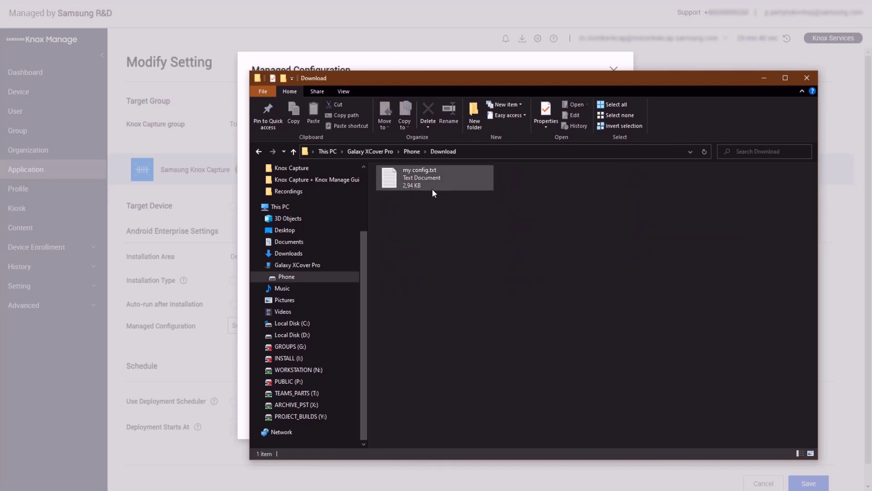
right_click(415, 179)
left_click(427, 183)
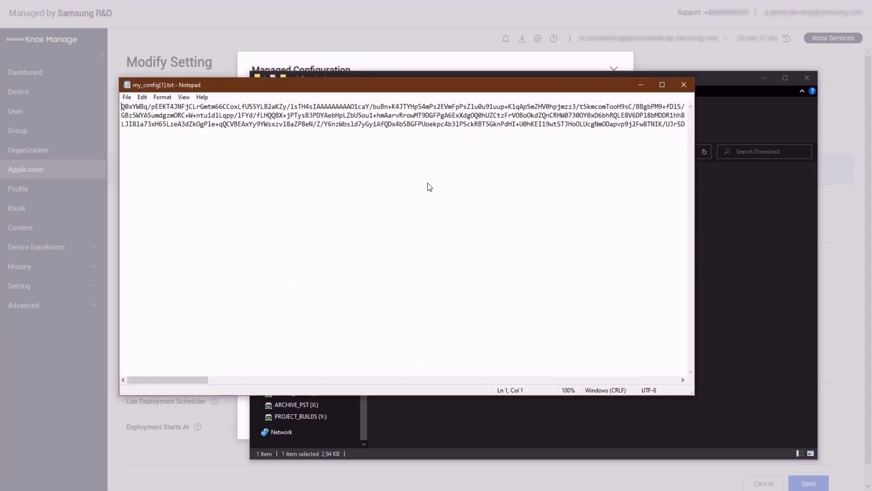
right_click(349, 114)
left_click(437, 183)
right_click(387, 117)
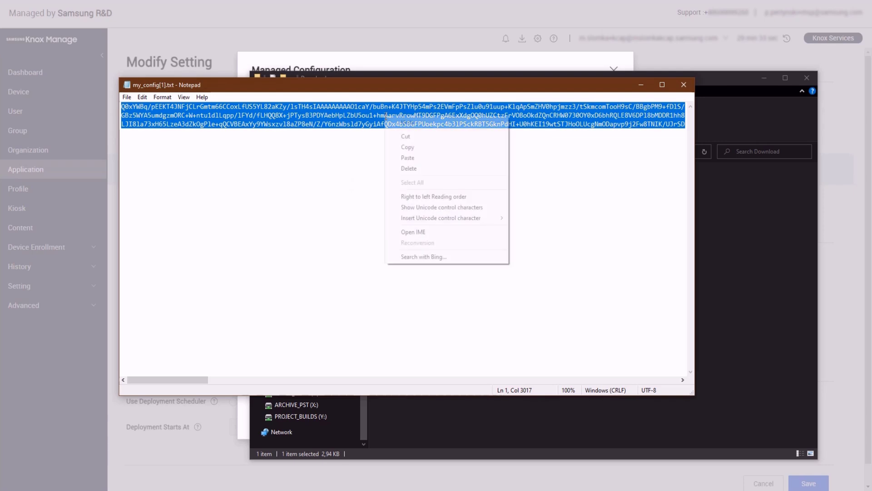
left_click(411, 148)
left_click(390, 61)
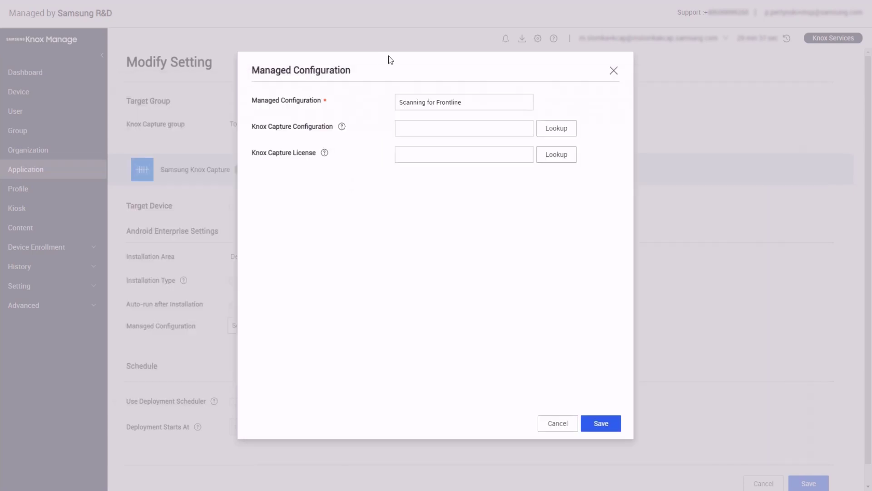
Step: Paste the config text into Knox Capture Configuration, paste the license key, and save
right_click(421, 130)
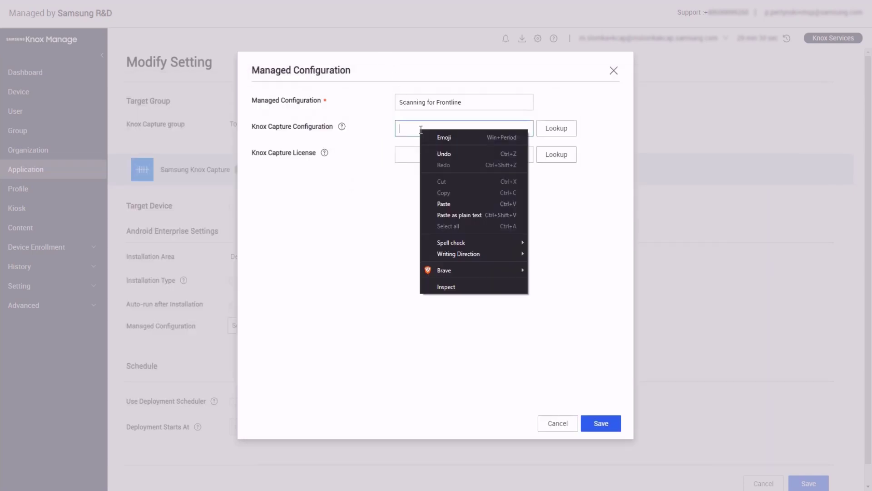
left_click(450, 204)
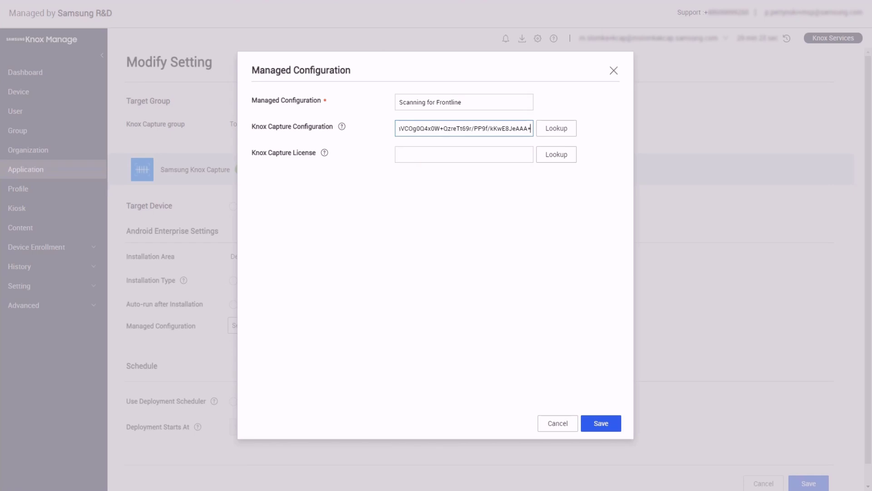
key("Tab")
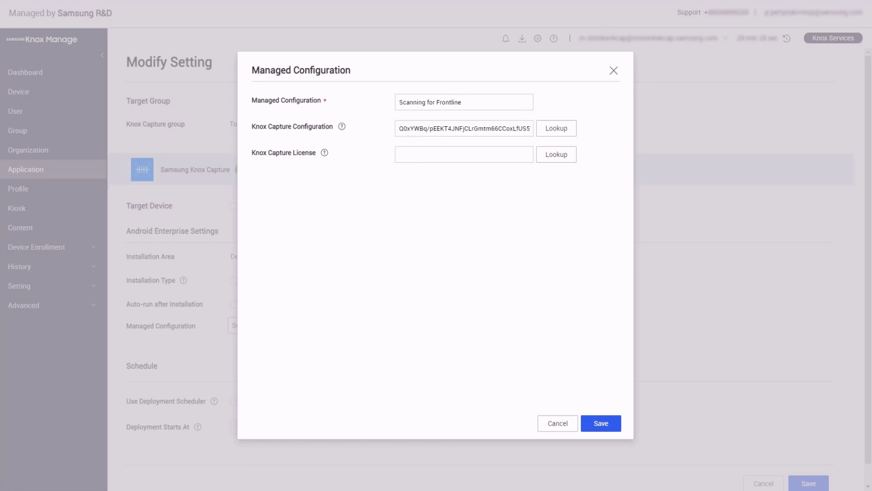
left_click(458, 147)
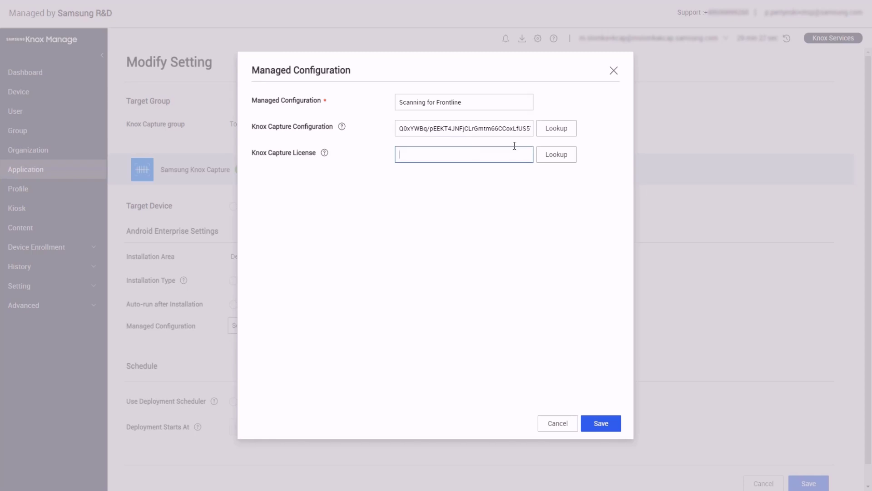
key("ctrl+v")
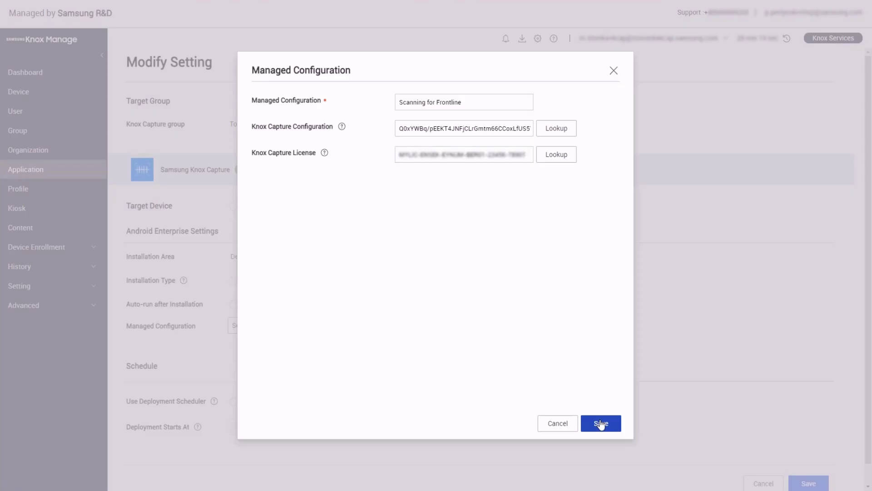
left_click(601, 423)
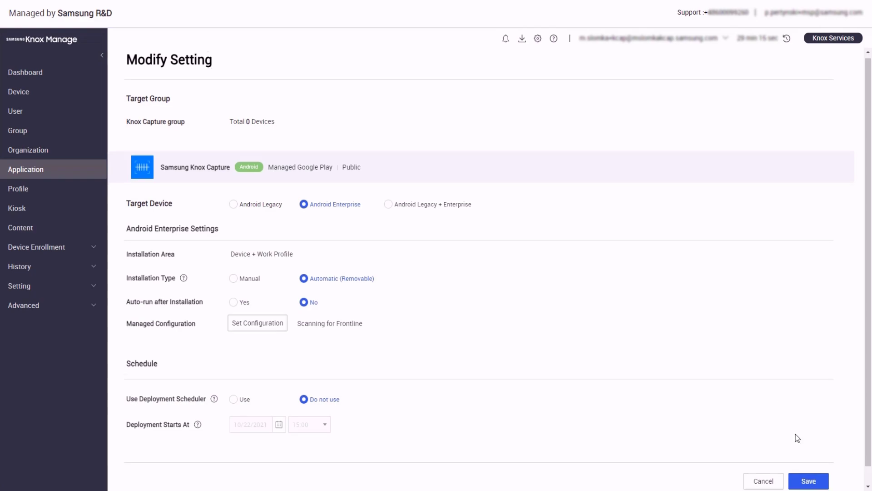
scroll(804, 450, "down", 1)
Step: Save and confirm the modified app settings, then apply the latest profile to the group
left_click(814, 469)
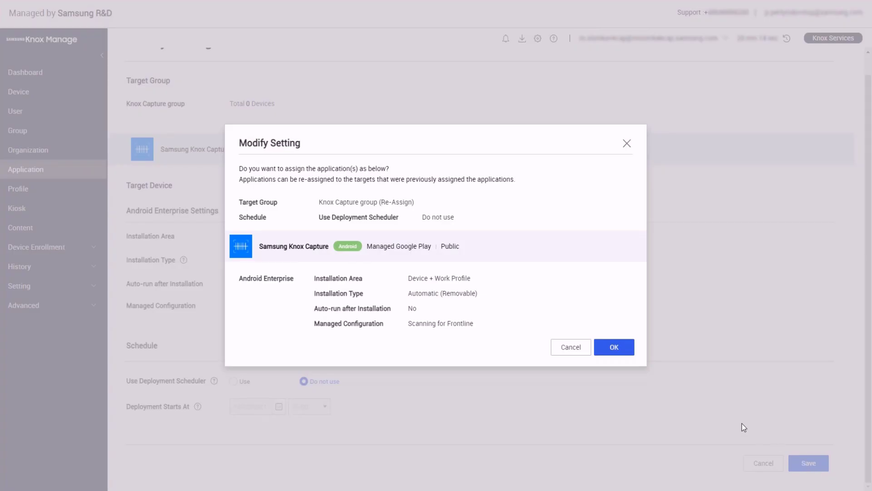
left_click(614, 348)
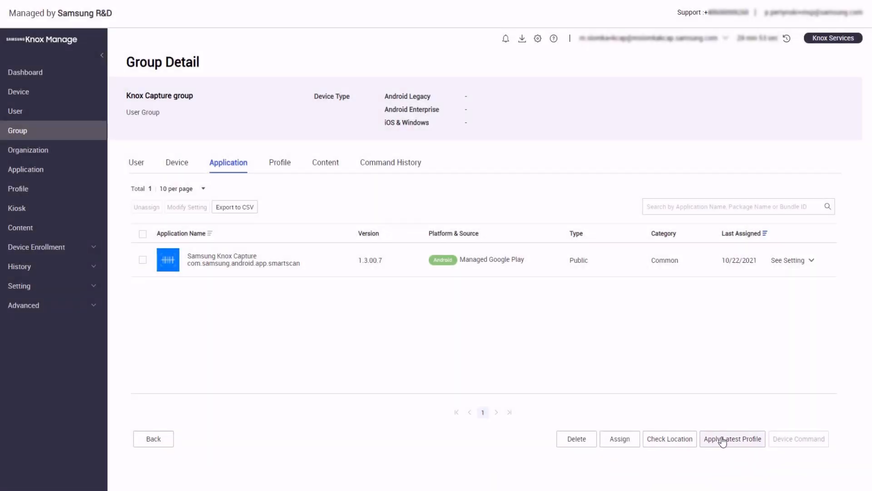
left_click(722, 440)
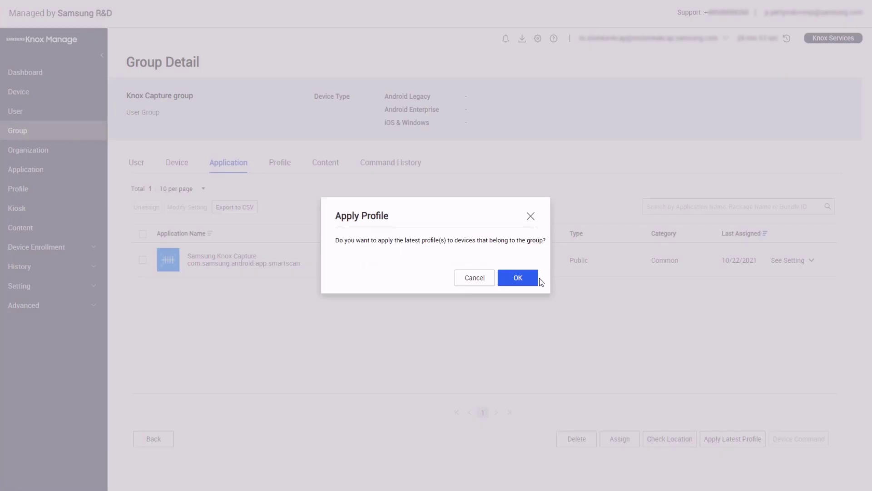
left_click(518, 278)
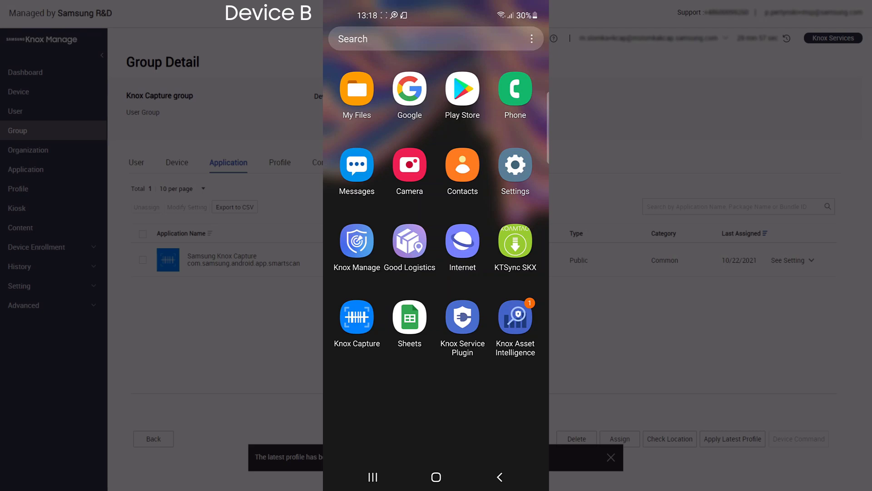
Step: In Knox Capture, set the top key as scan trigger and turn on the floating action button
left_click(357, 317)
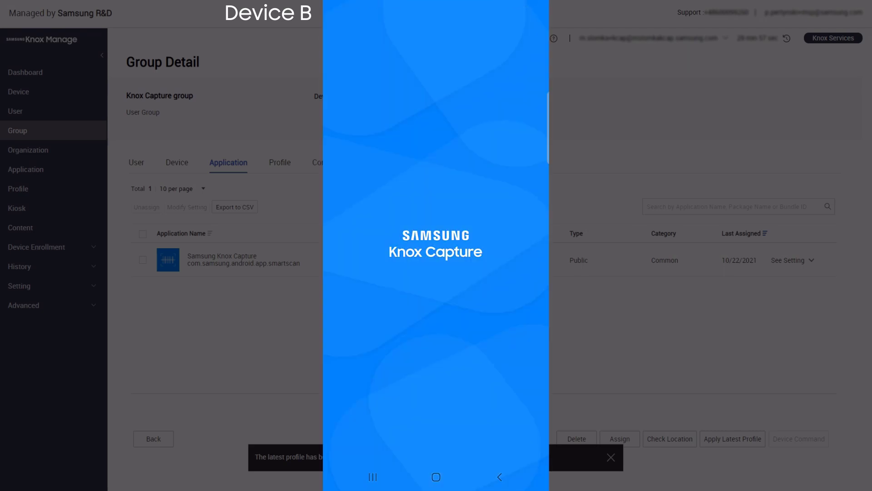
mouse_move(350, 318)
left_mouse_down()
mouse_move(350, 51)
mouse_move(346, 318)
left_mouse_up()
left_click(363, 216)
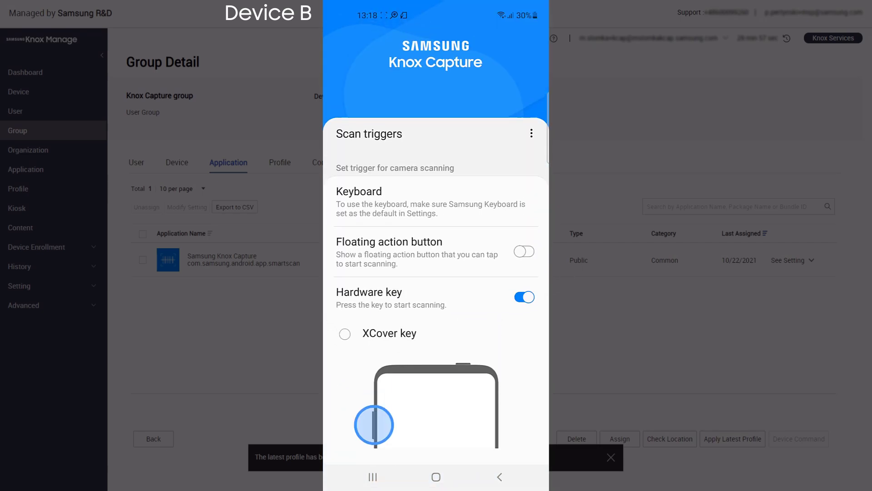
left_click(524, 252)
Step: Inspect the Config for GL and Default scanning profiles in the current configuration, then return to settings
left_click(531, 133)
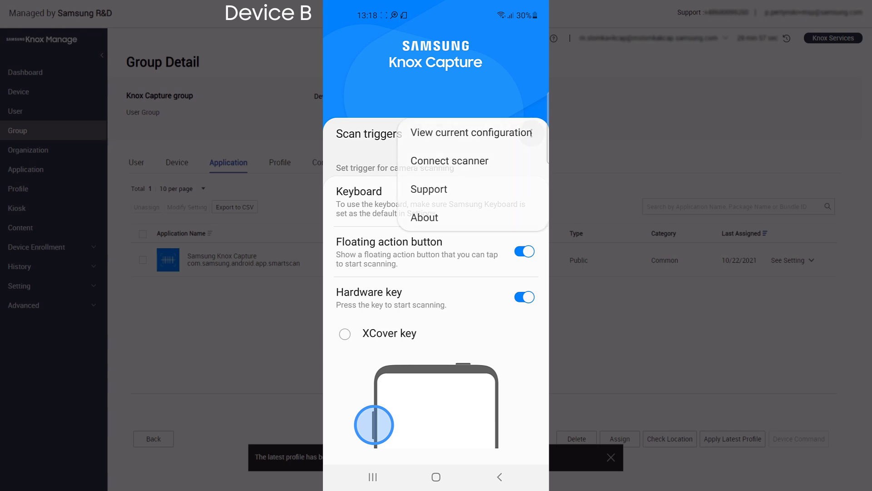
left_click(446, 131)
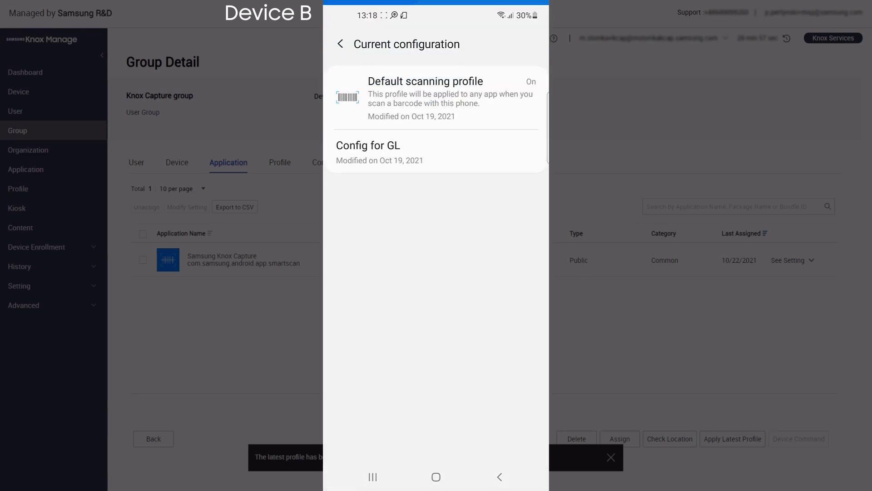
left_click(377, 146)
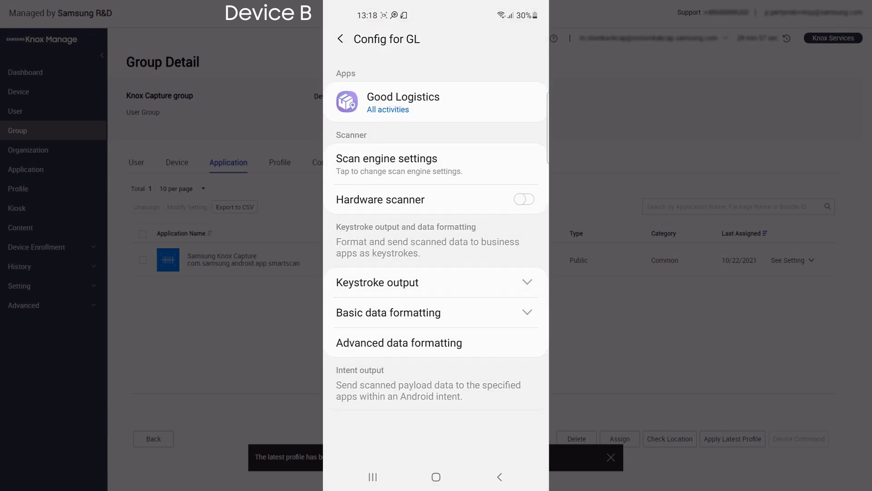
left_click(340, 39)
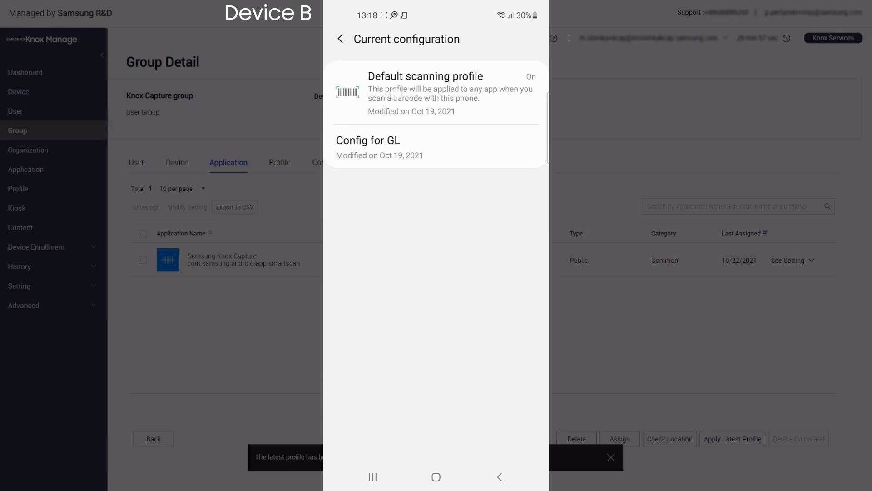
left_click(395, 93)
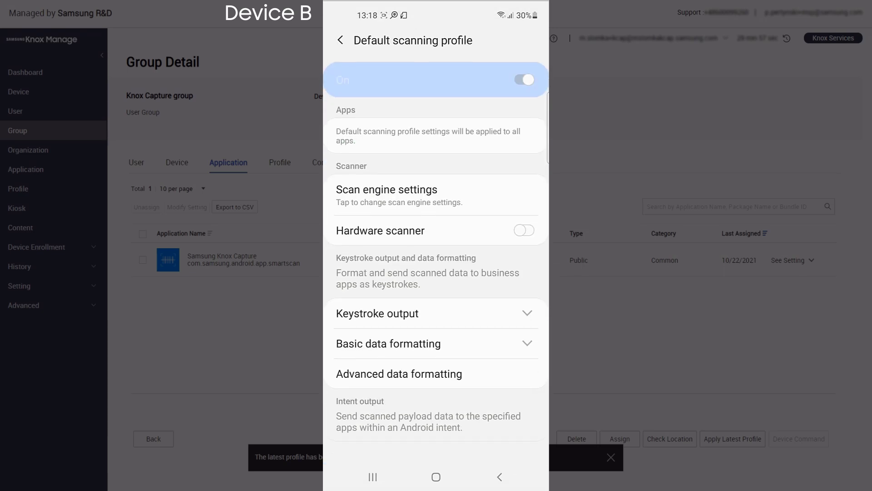
left_click(346, 42)
left_click(340, 38)
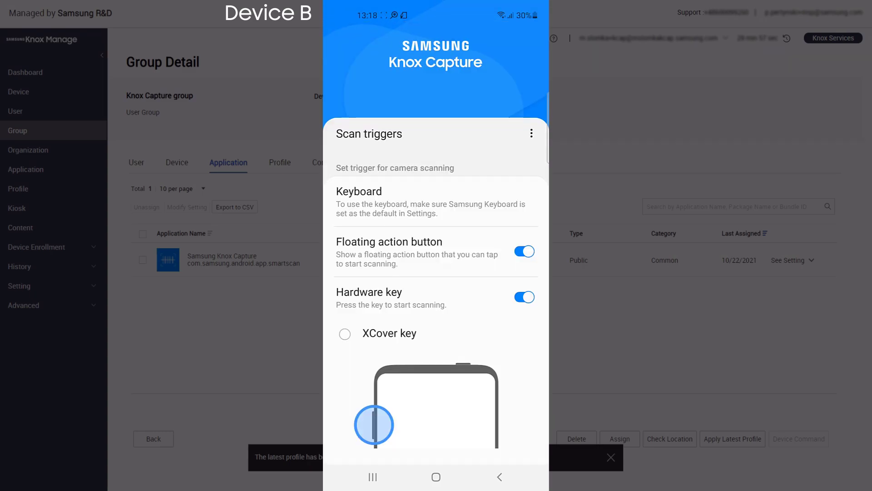